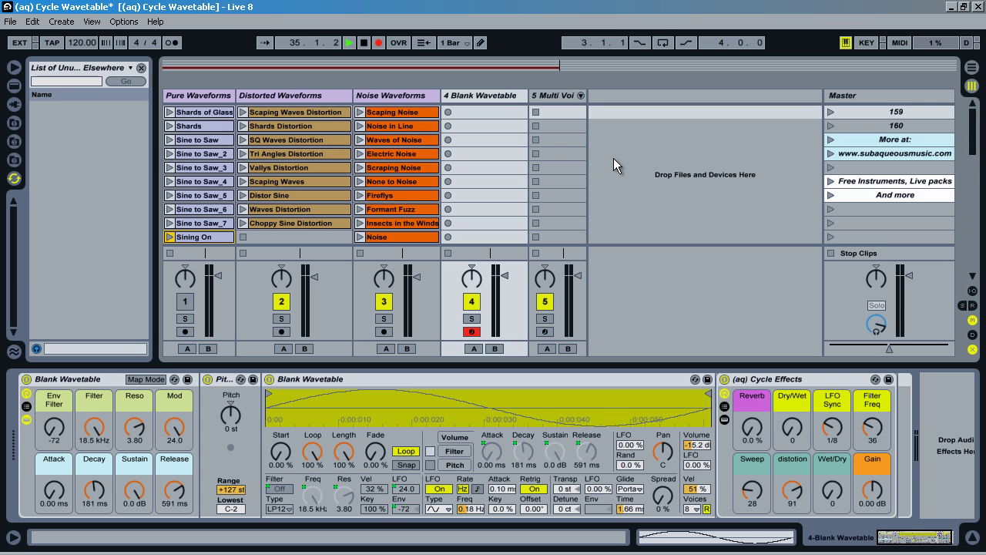
Step: Audition the Pure Waveforms clips, from Shards of Glass down to Soft Sine
click(213, 115)
click(213, 115)
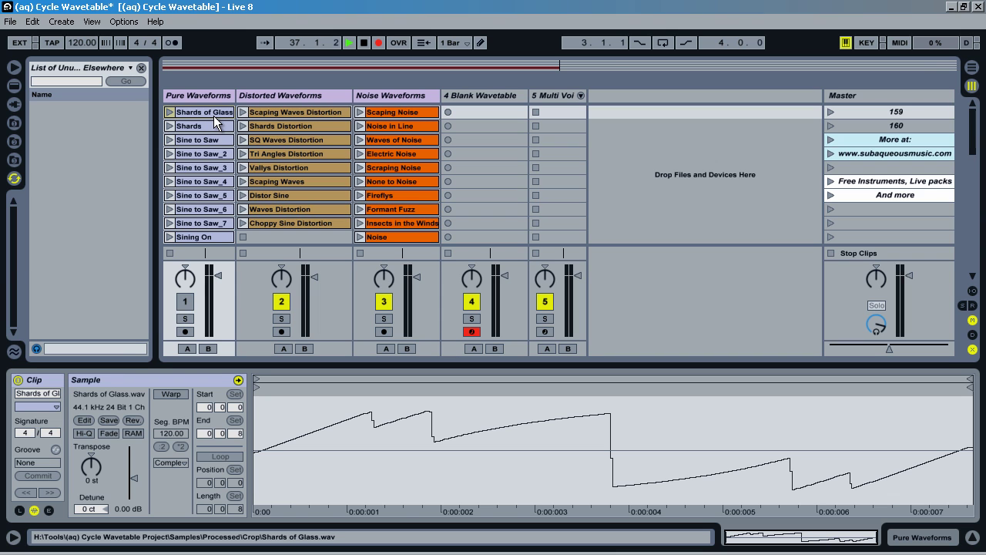
click(207, 125)
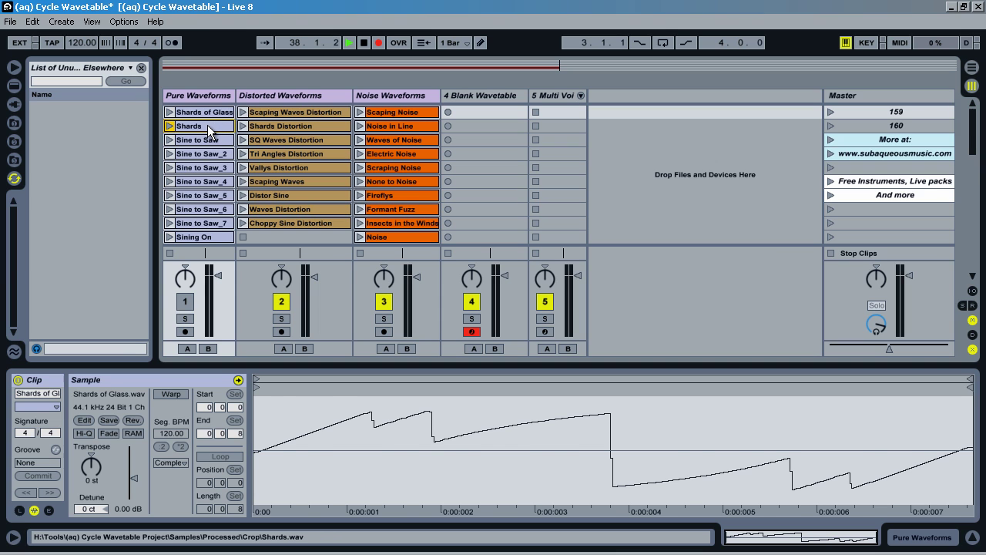
key(Down)
key(Down)
key(Down)
key(Down)
key(Down)
key(Down)
key(Down)
key(Down)
key(Down)
key(Down)
key(Down)
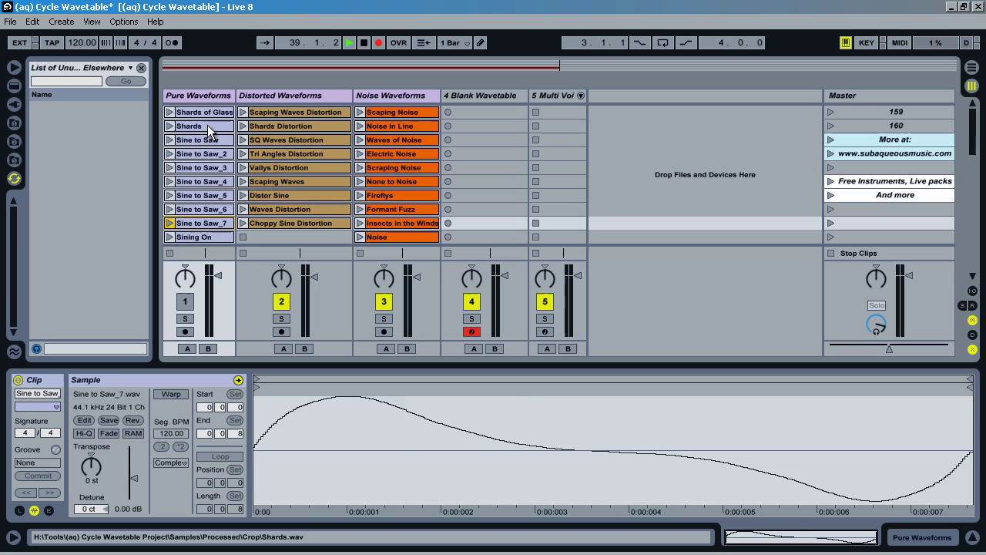
key(Down)
key(Down)
key(Down)
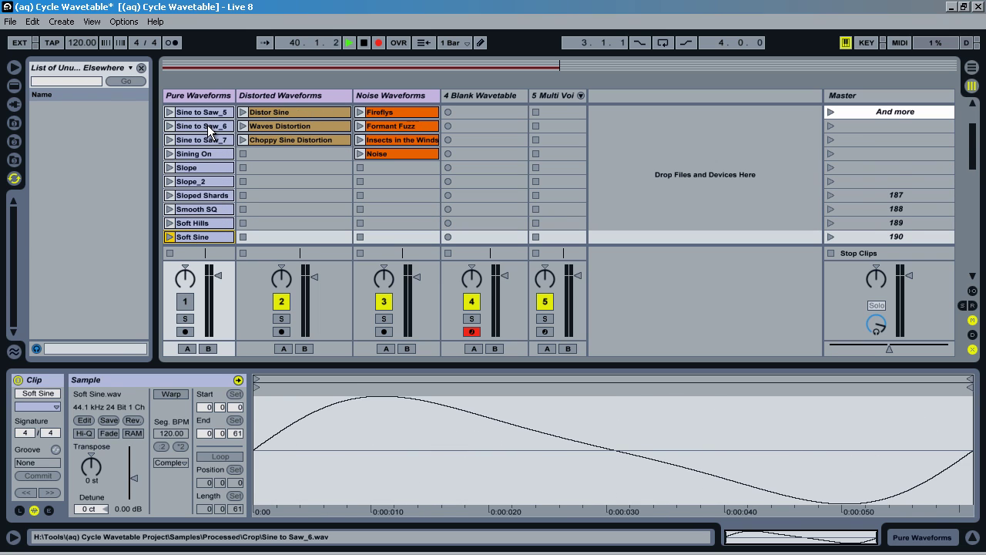
key(Down)
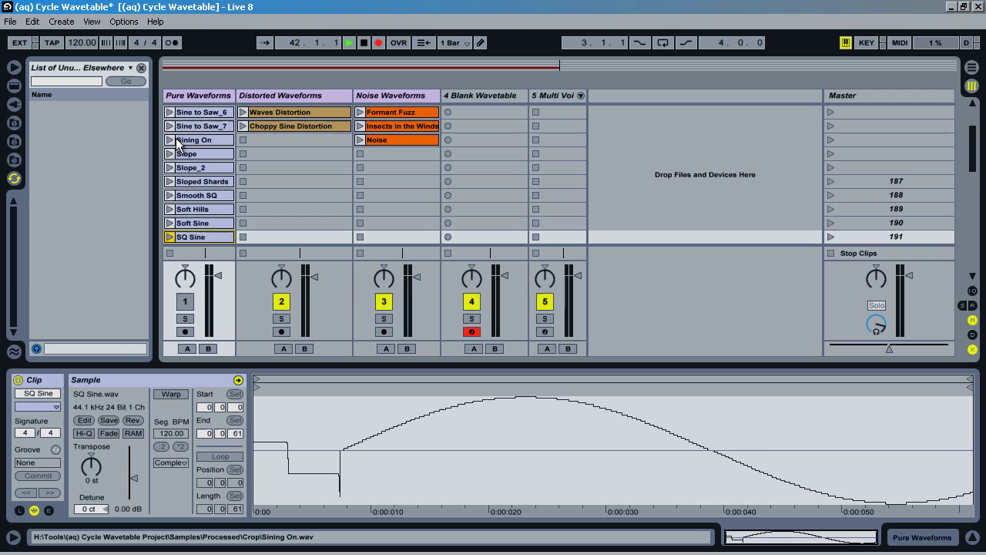
Step: Preview the Square clip, then settle on SQ Waves in Clip View
scroll(214, 156, down, 3)
click(217, 209)
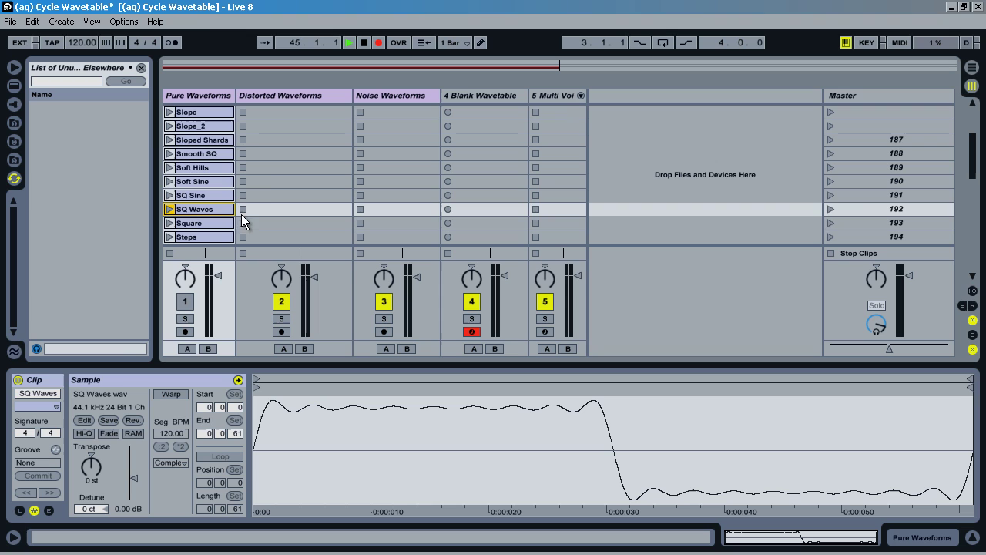
scroll(264, 181, up, 1)
scroll(214, 211, down, 2)
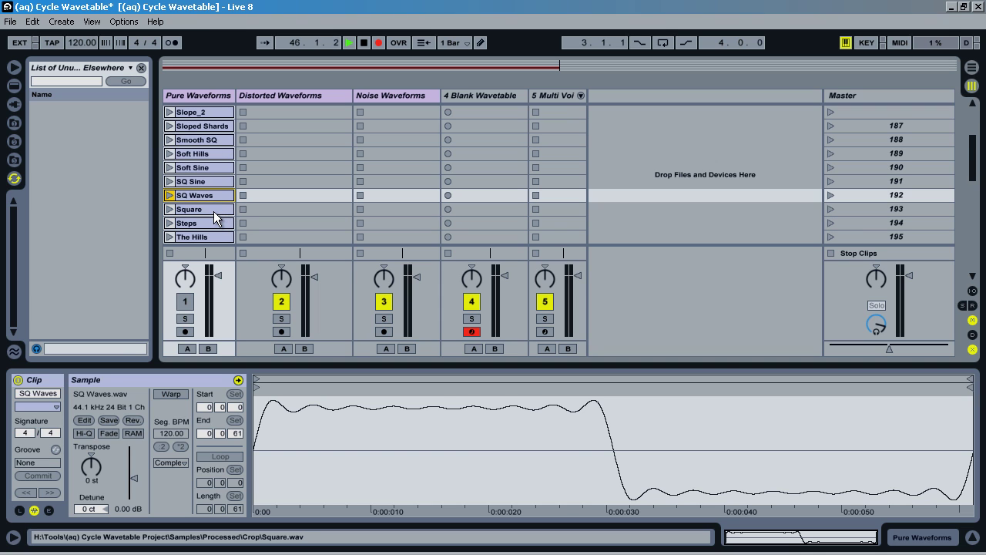
click(213, 211)
click(210, 201)
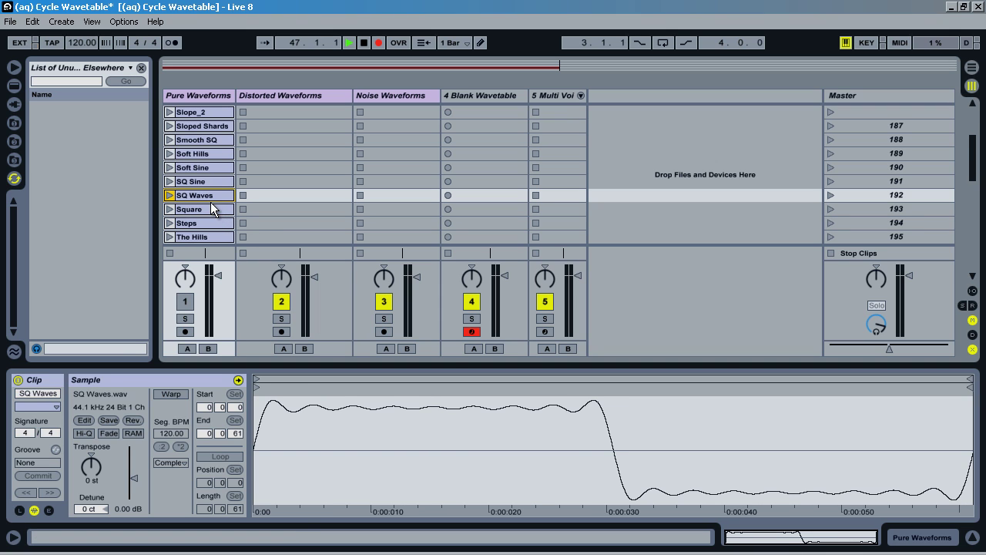
Step: Warp SQ Waves and drag added warp markers to stretch the waveform to Seg BPM 60.79
click(172, 393)
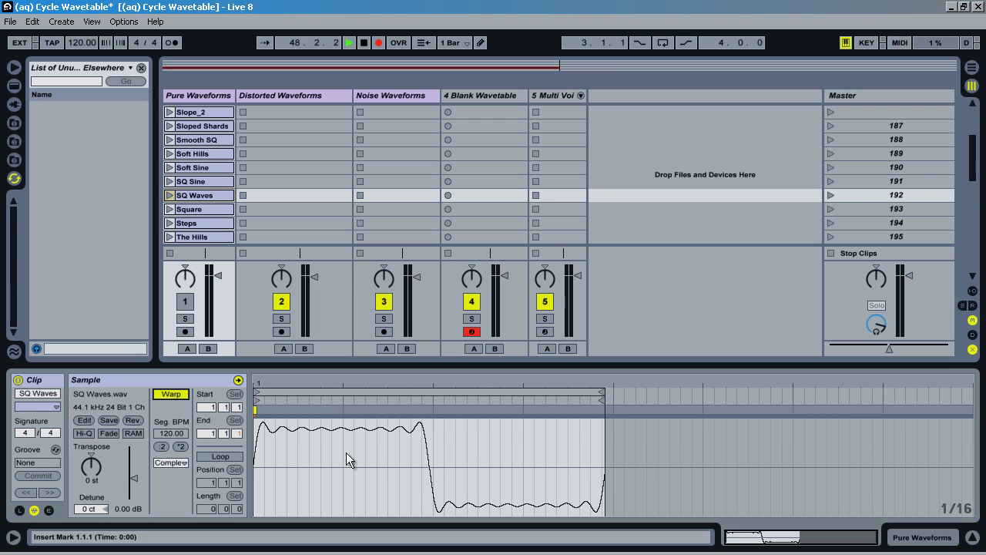
double_click(420, 410)
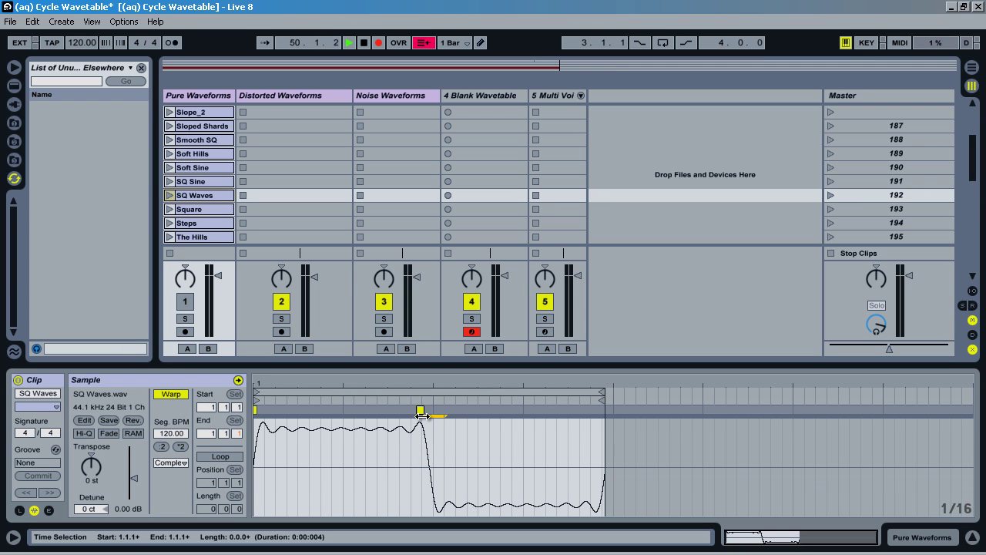
mouse_move(421, 410)
mouse_down()
mouse_move(463, 412)
mouse_move(387, 412)
mouse_move(411, 412)
mouse_up()
double_click(594, 410)
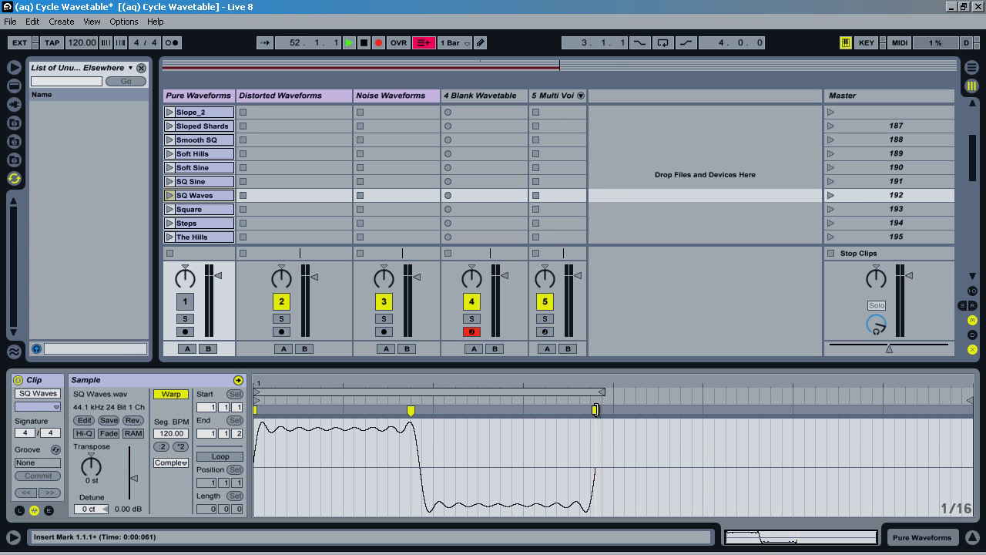
drag(594, 410, 602, 410)
drag(414, 415, 477, 410)
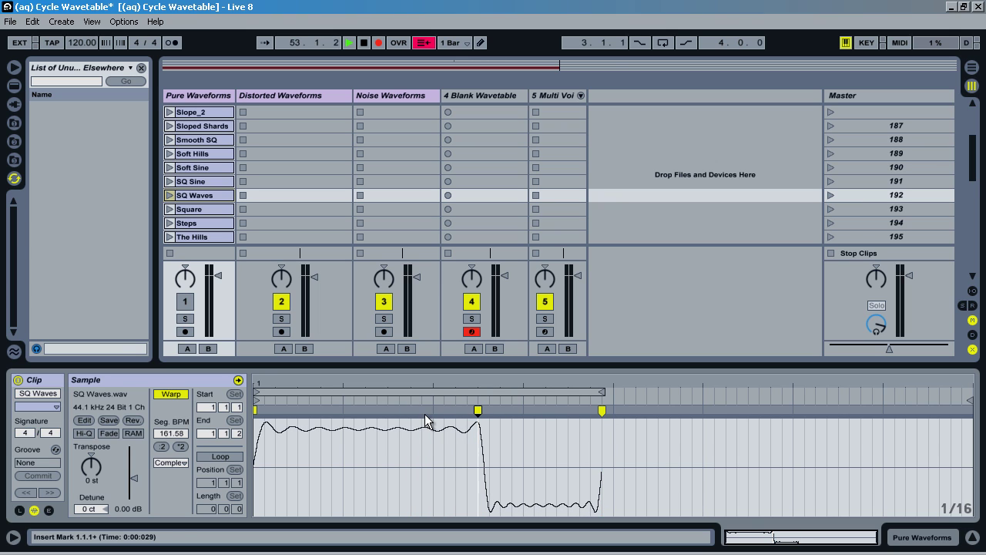
click(431, 407)
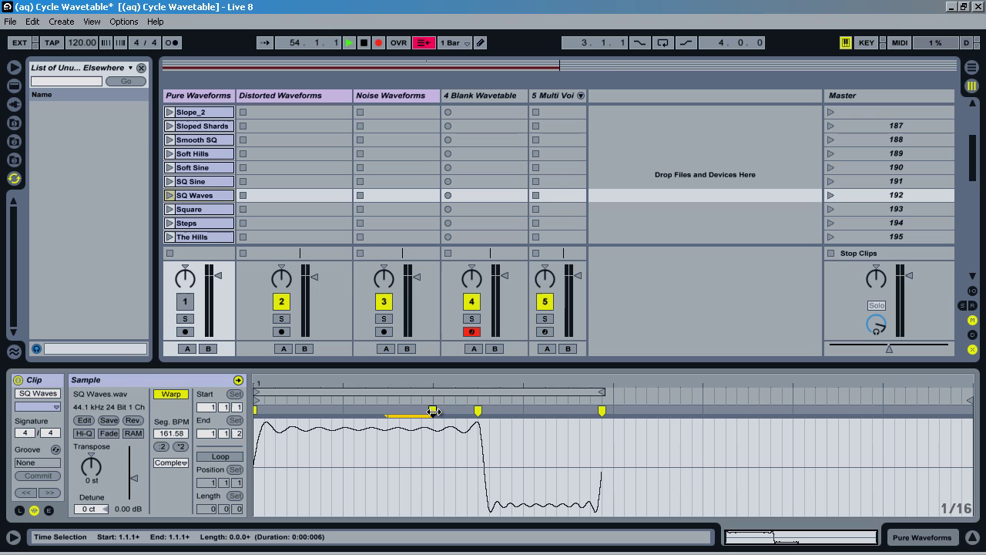
mouse_move(432, 410)
mouse_down()
mouse_move(331, 409)
mouse_move(322, 424)
mouse_up()
click(321, 424)
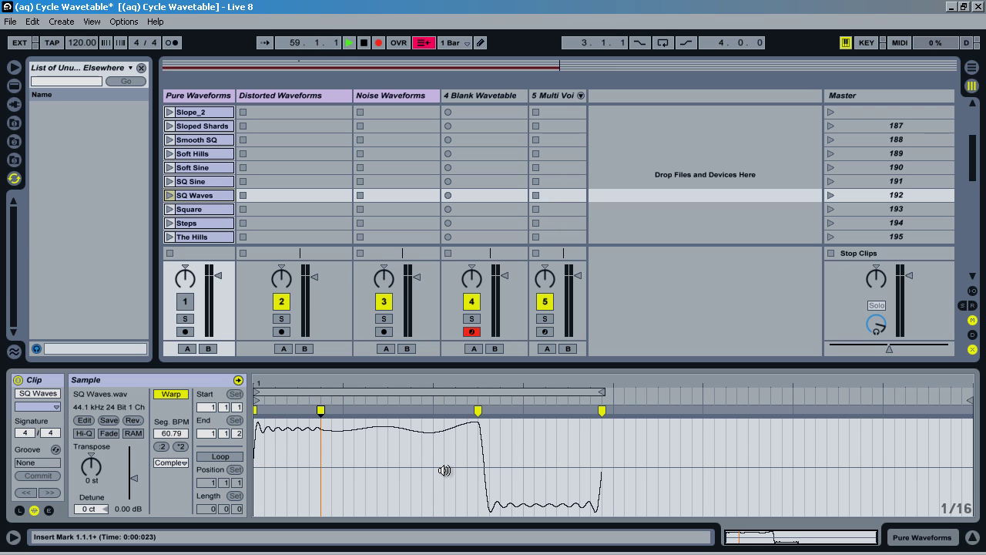
Step: Load the Slope clip into track 4's Blank Wavetable Simpler and play a test note
scroll(358, 171, up, 1)
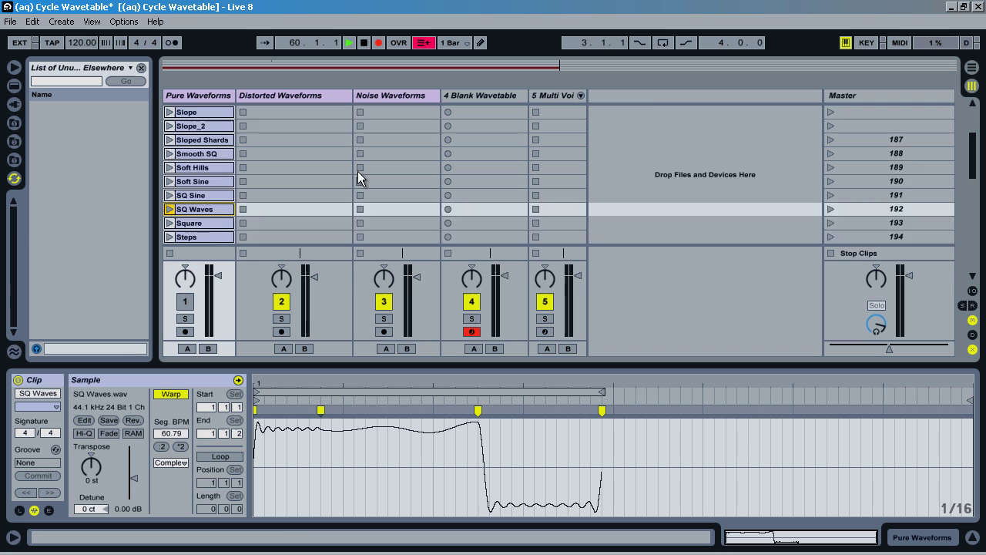
scroll(357, 171, up, 4)
click(207, 169)
drag(185, 172, 520, 423)
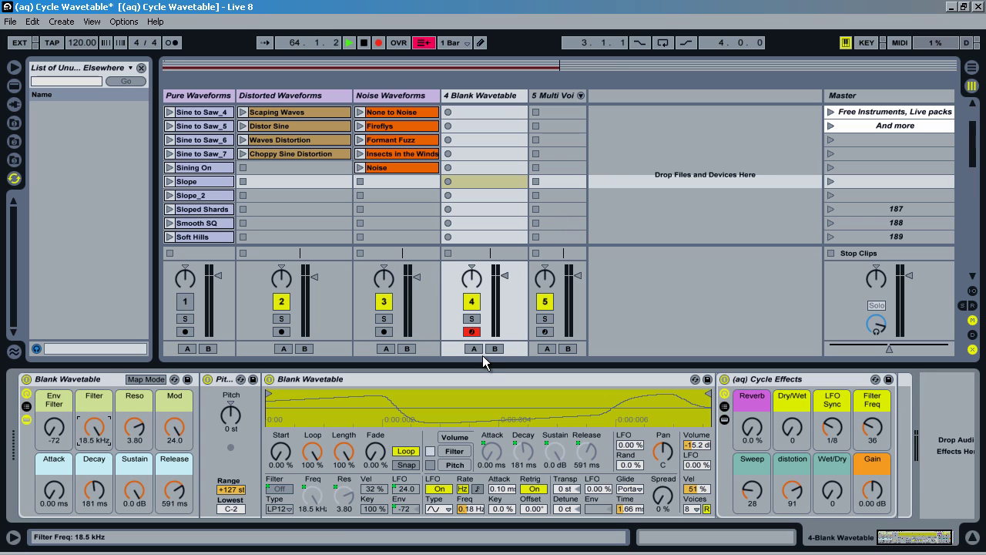
key(a)
Step: Replace the sampler's waveform with the Waves Distortion clip
scroll(300, 178, down, 2)
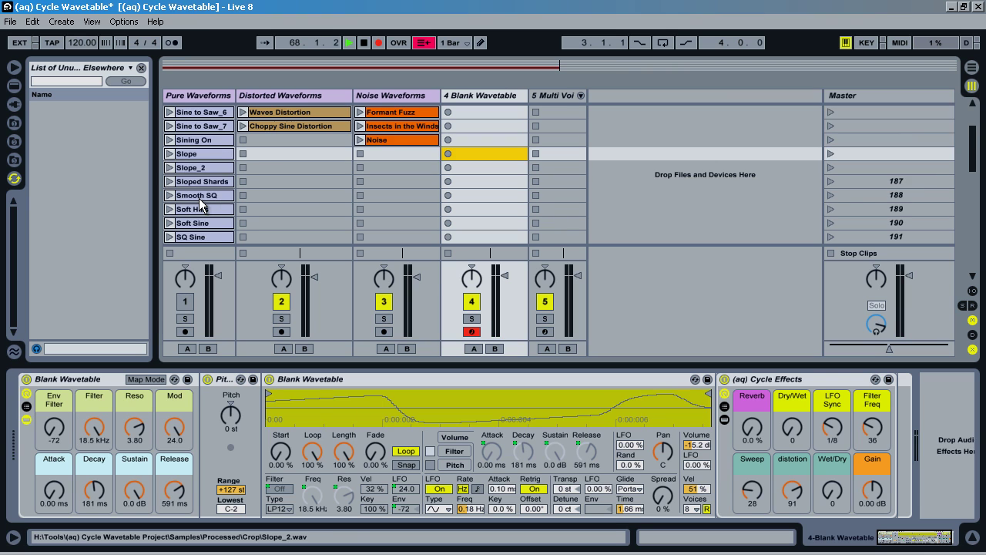
scroll(293, 185, up, 3)
drag(296, 158, 404, 424)
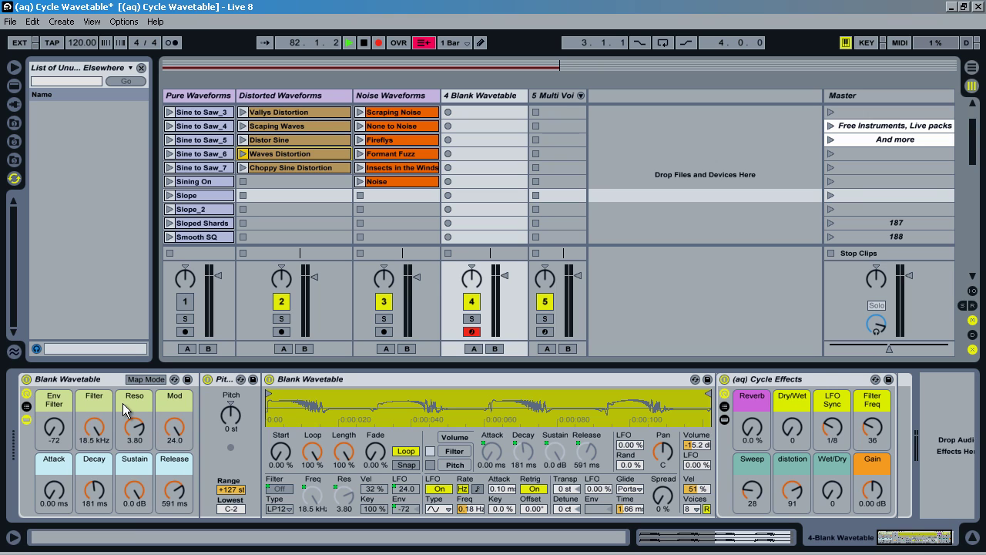
Step: Set Blank Wavetable macros to Env Filter -43, Filter 96.0 Hz, Reso 1.23, Mod 10.0
click(57, 435)
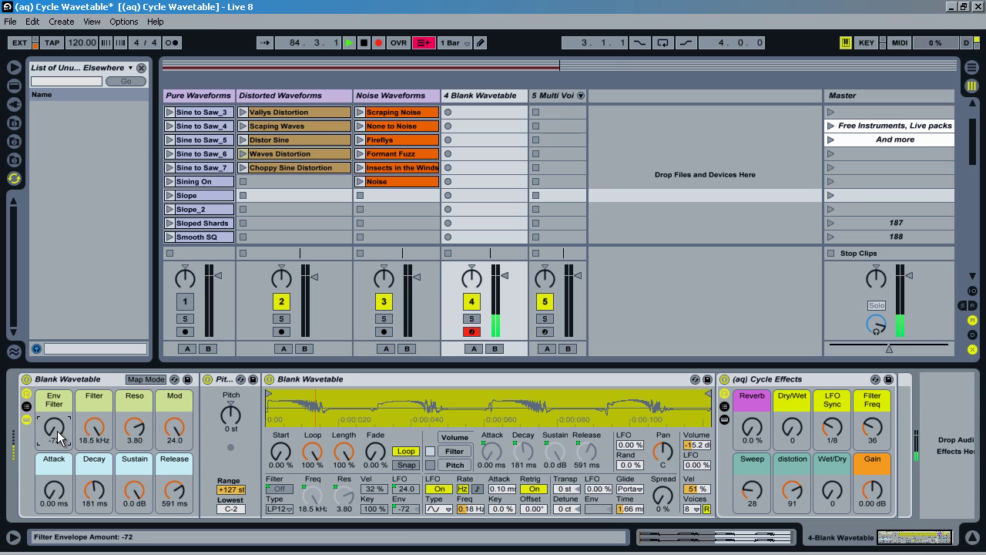
drag(58, 436, 58, 389)
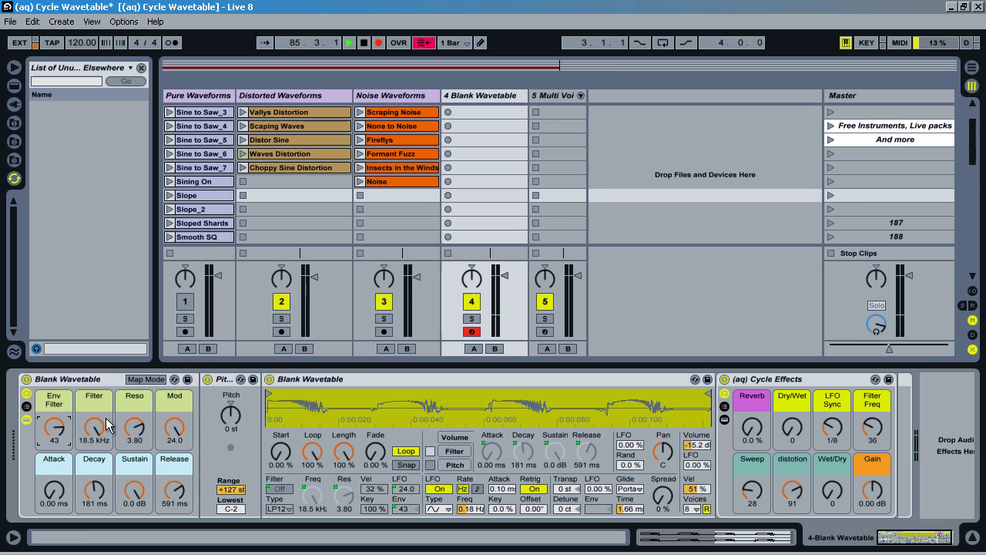
drag(102, 437, 103, 463)
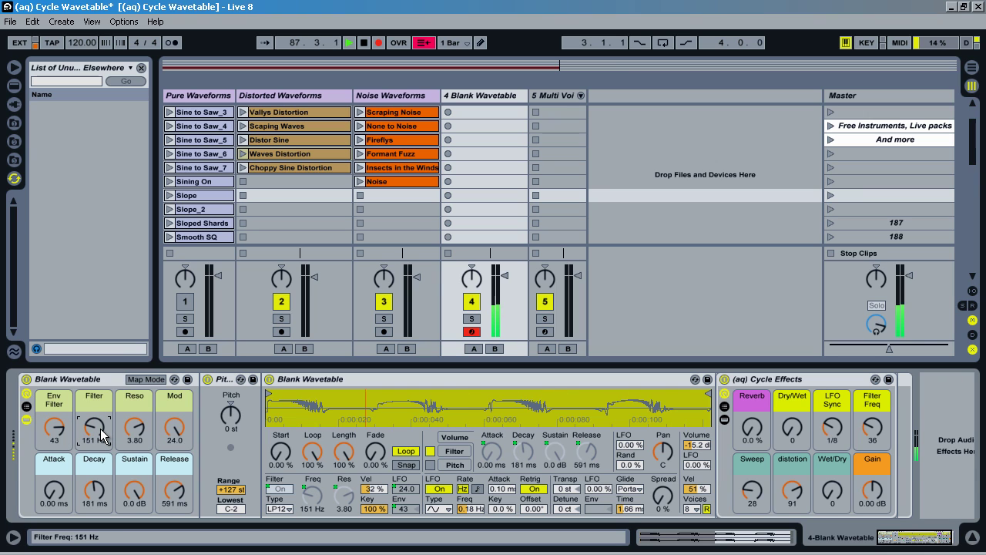
mouse_move(101, 434)
mouse_down()
mouse_move(101, 419)
mouse_move(102, 437)
mouse_up()
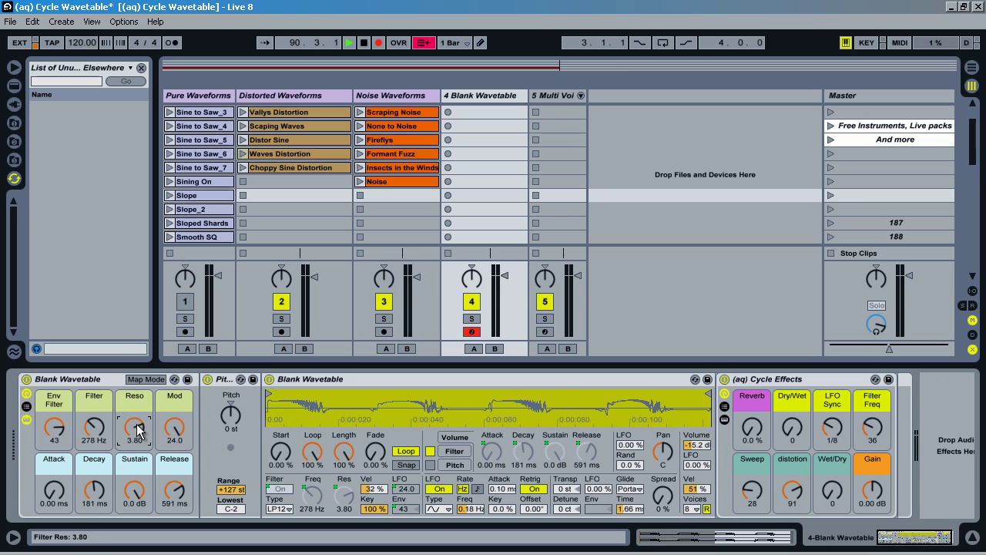
drag(138, 433, 172, 428)
drag(60, 429, 100, 436)
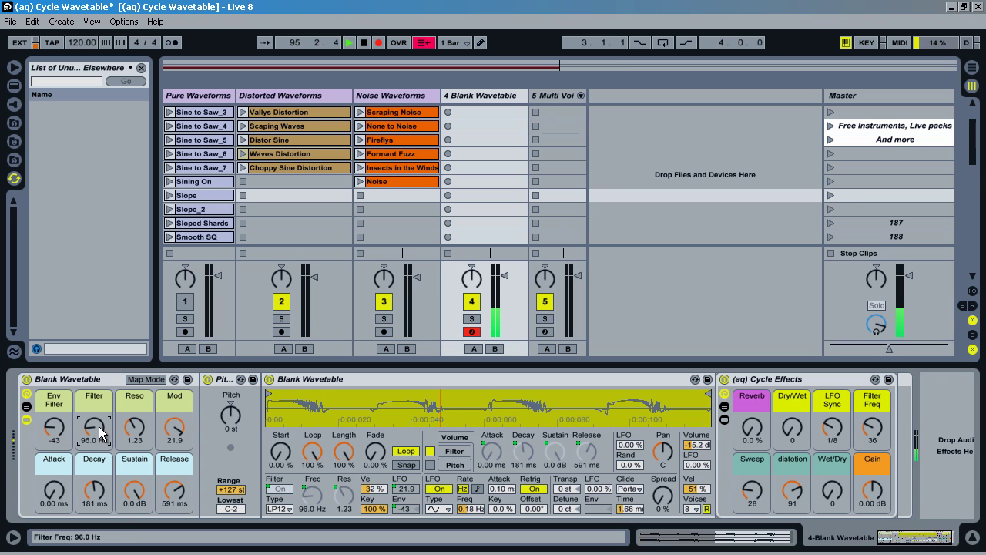
drag(173, 431, 174, 429)
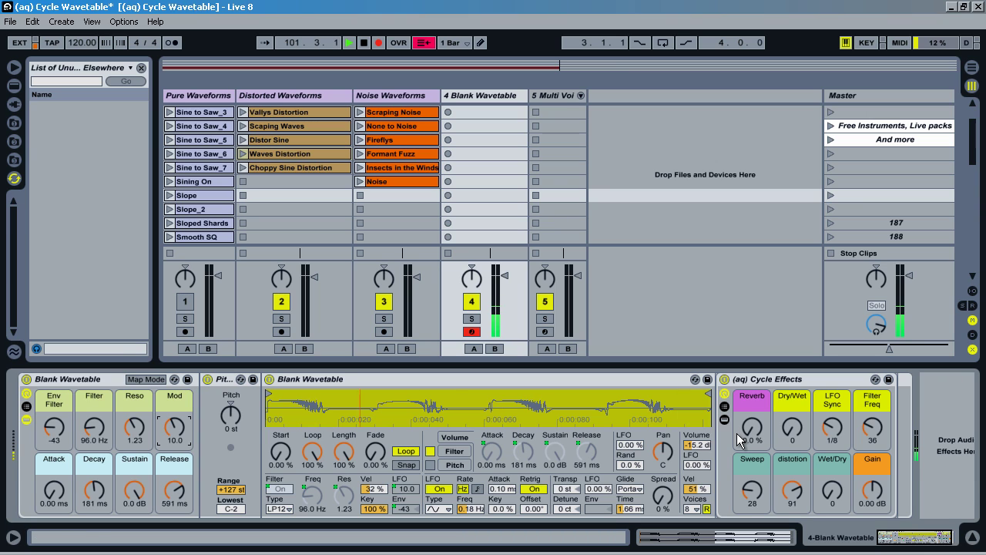
Step: Set Env Filter to -12, then Cycle Effects Reverb to 51% and Dry/Wet to 66
drag(54, 436, 54, 416)
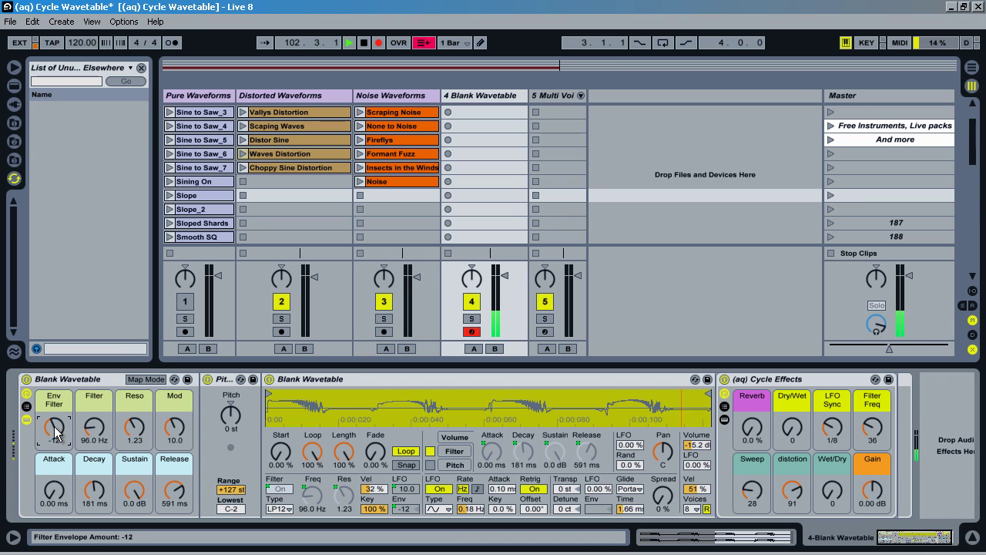
click(783, 381)
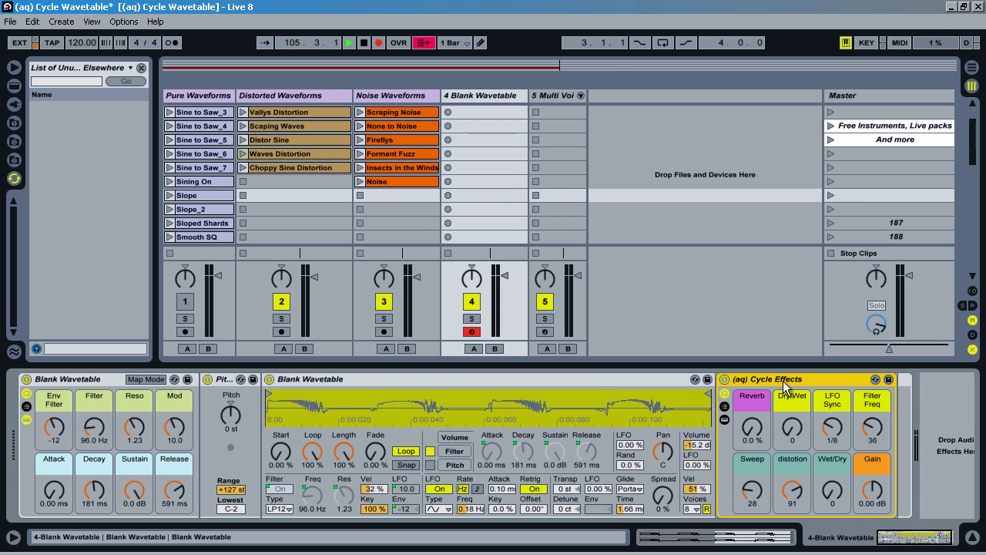
drag(752, 429, 755, 425)
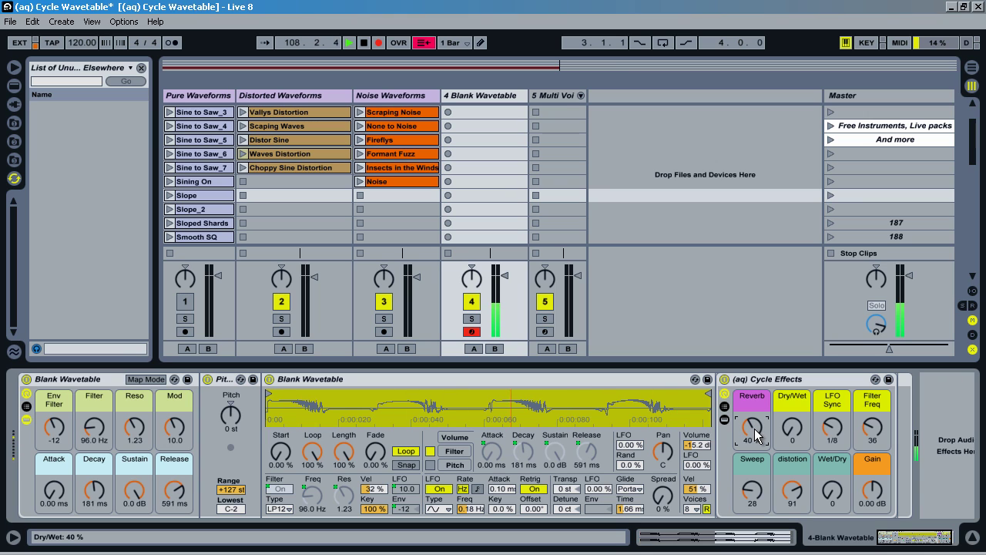
drag(792, 428, 795, 435)
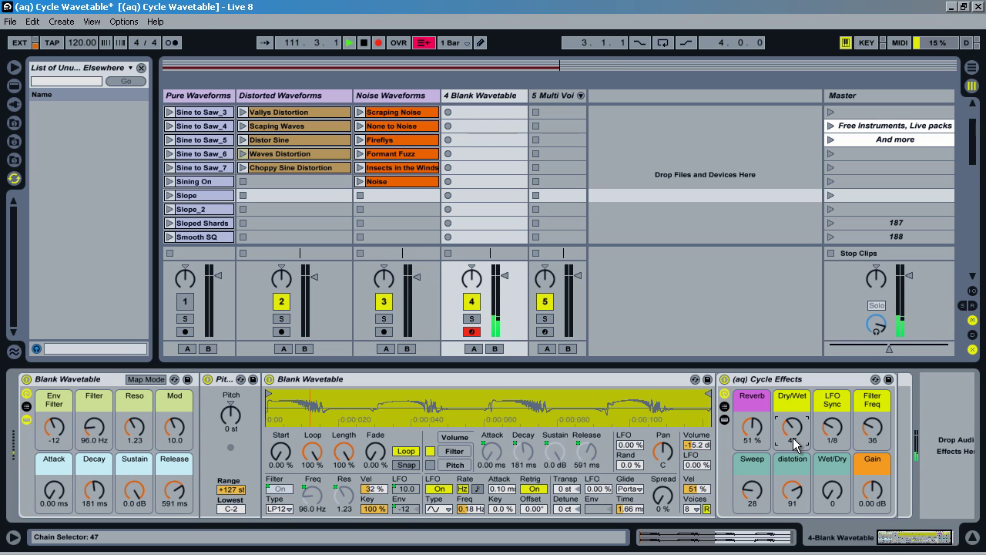
drag(793, 435, 795, 425)
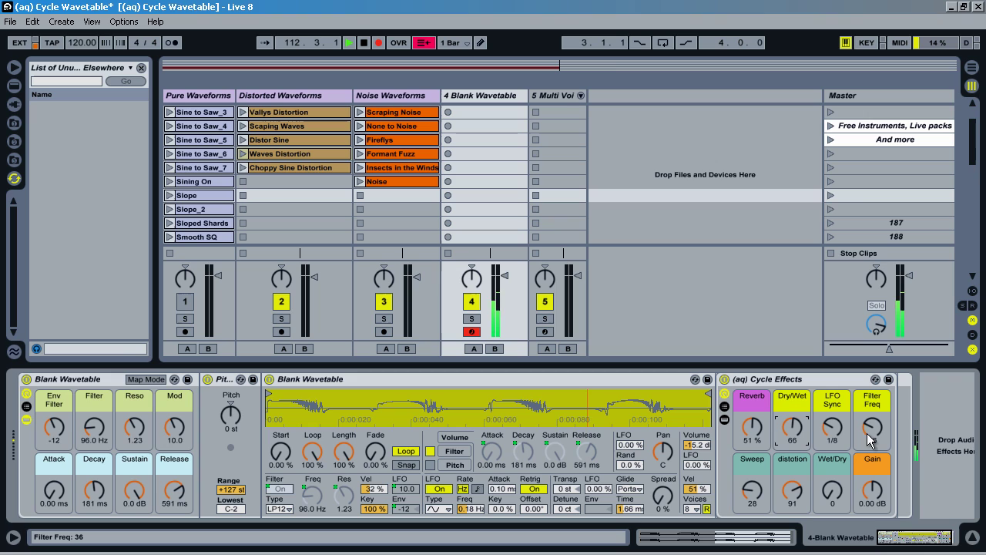
Step: Raise Cycle Effects Filter Freq to 95 and Wet/Dry to 82, and ease Sweep down
mouse_move(867, 433)
mouse_down()
mouse_move(870, 414)
mouse_move(871, 431)
mouse_up()
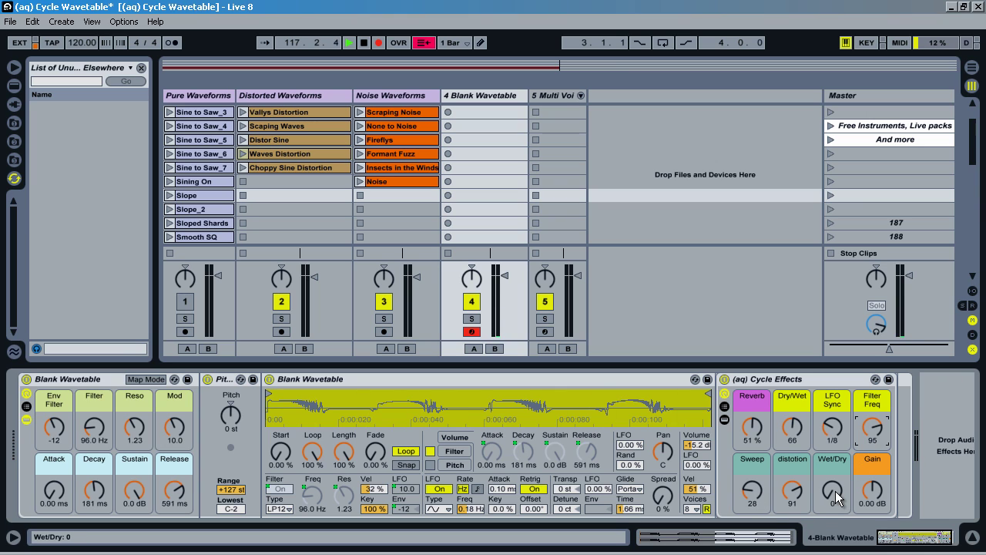
drag(835, 492, 832, 498)
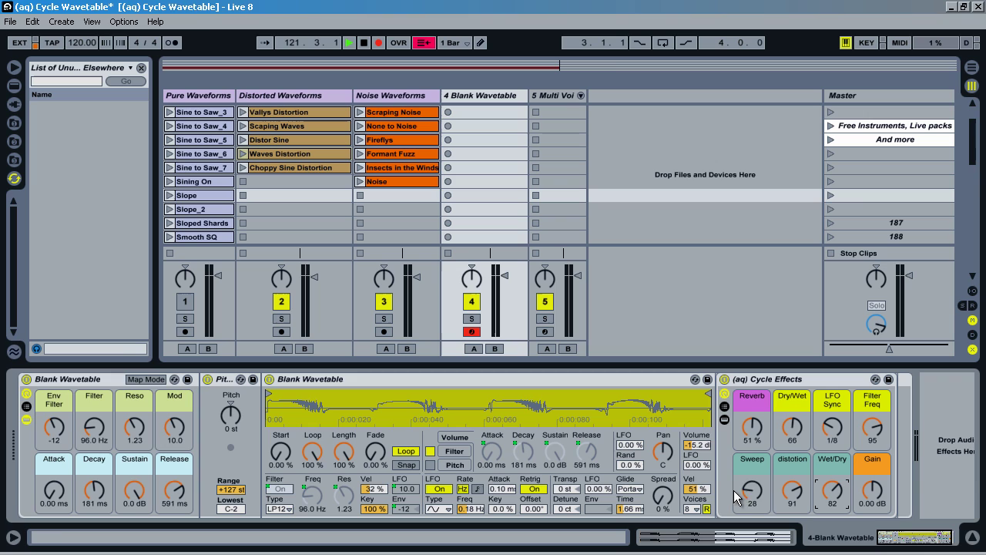
drag(755, 492, 753, 500)
Step: Scroll the session grid to the lower scenes and show the Wave Pulse clip's sample
scroll(355, 202, up, 4)
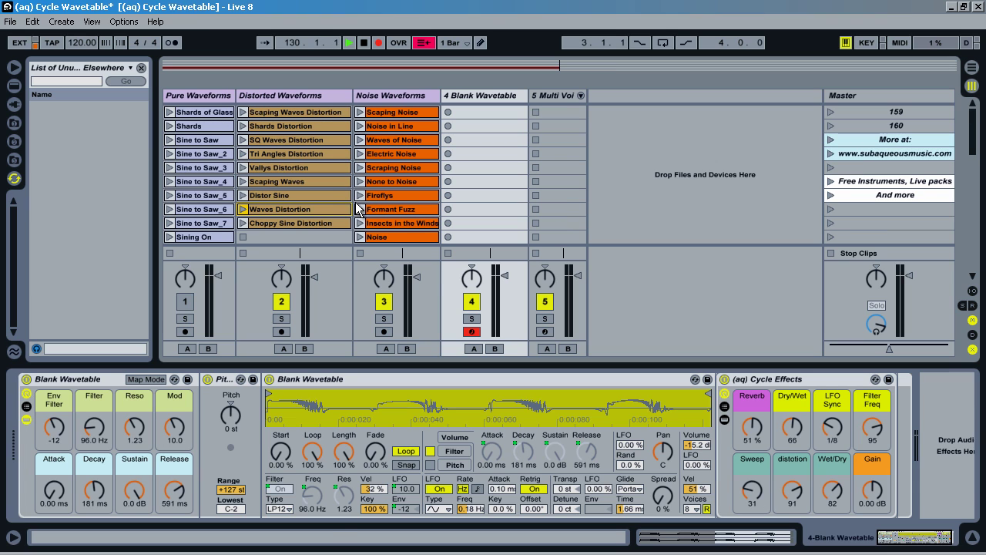
scroll(199, 137, down, 4)
scroll(199, 137, down, 14)
click(199, 195)
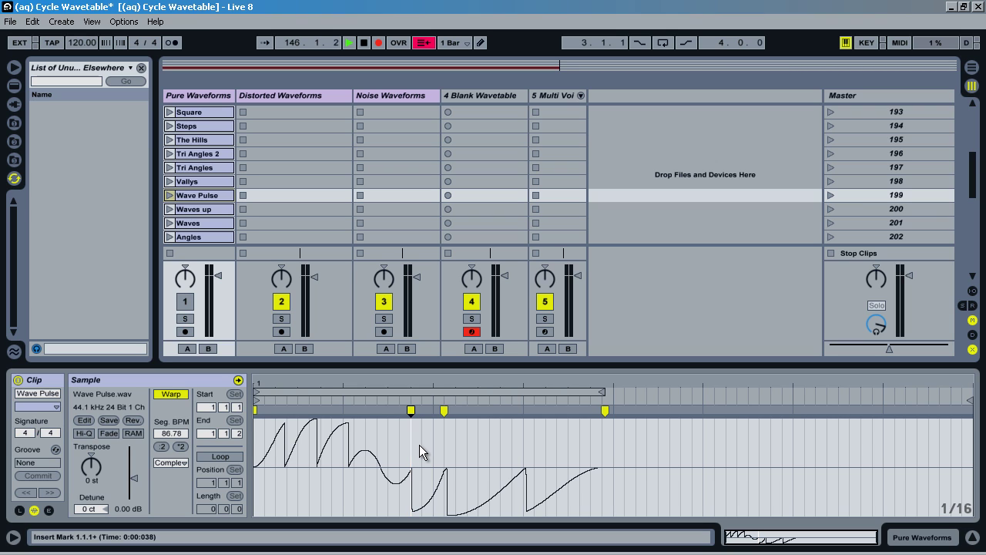
Step: Show track 4 Blank Wavetable's devices and scroll the grid back to the waveform clips
click(475, 97)
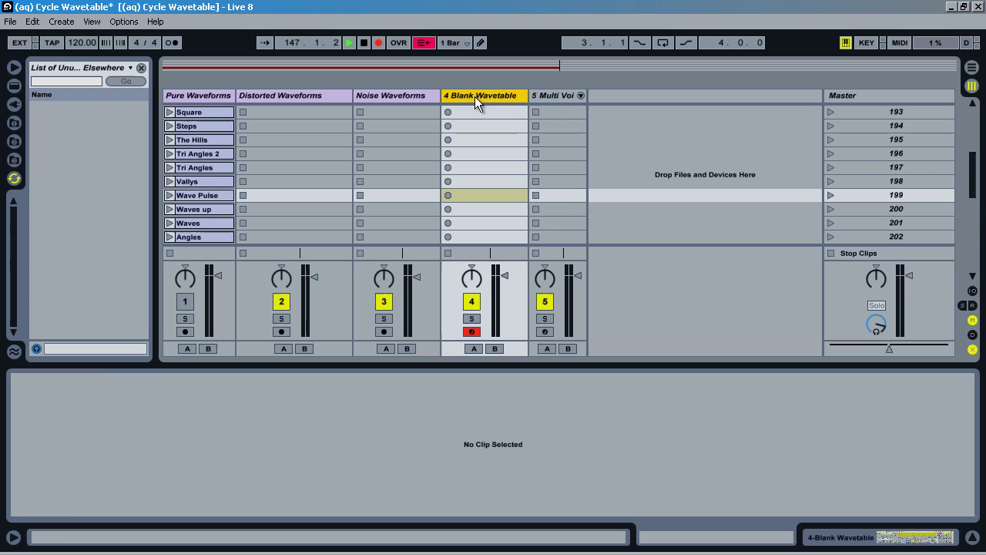
click(475, 97)
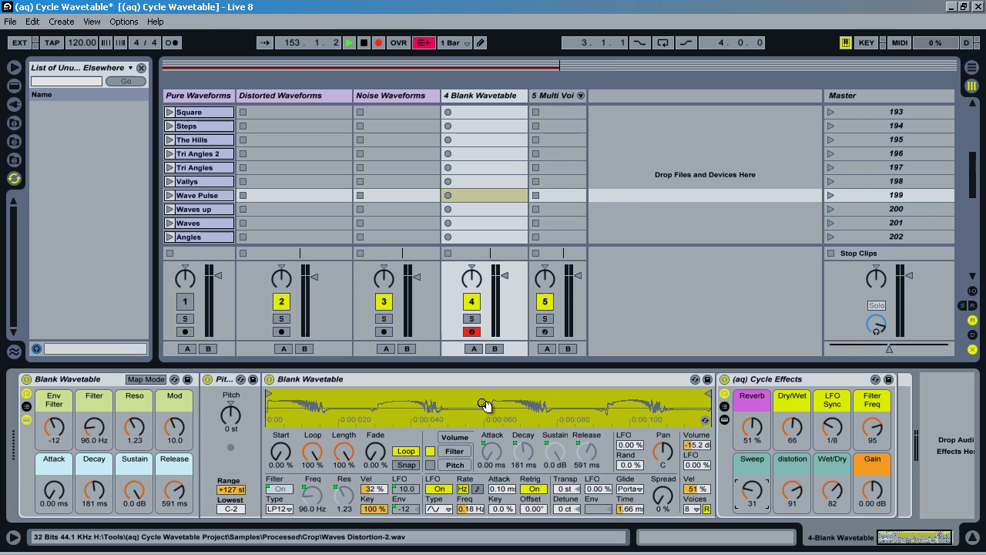
scroll(414, 211, up, 3)
scroll(414, 211, up, 15)
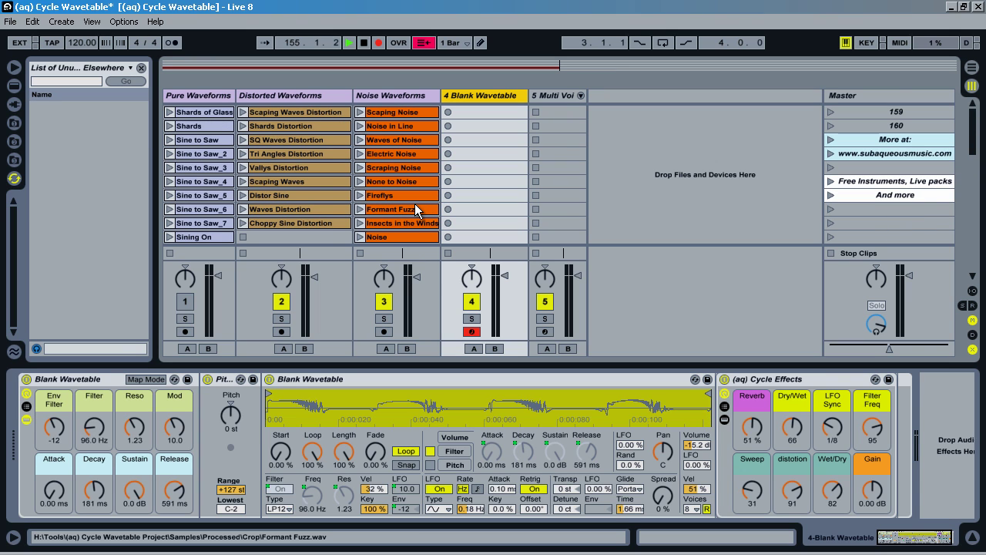
Step: Save the Blank Wavetable rack as a preset named Blank Wavetable
click(103, 380)
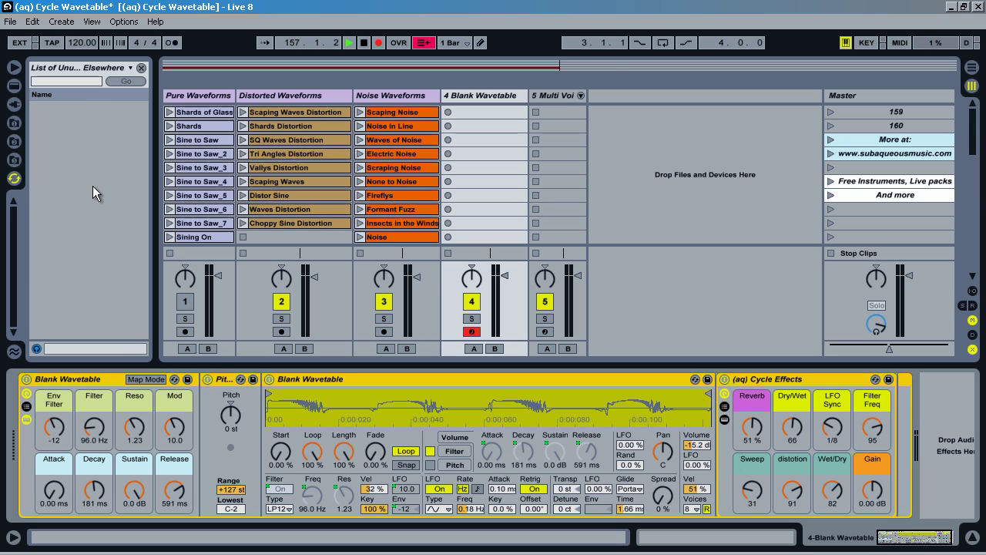
click(189, 380)
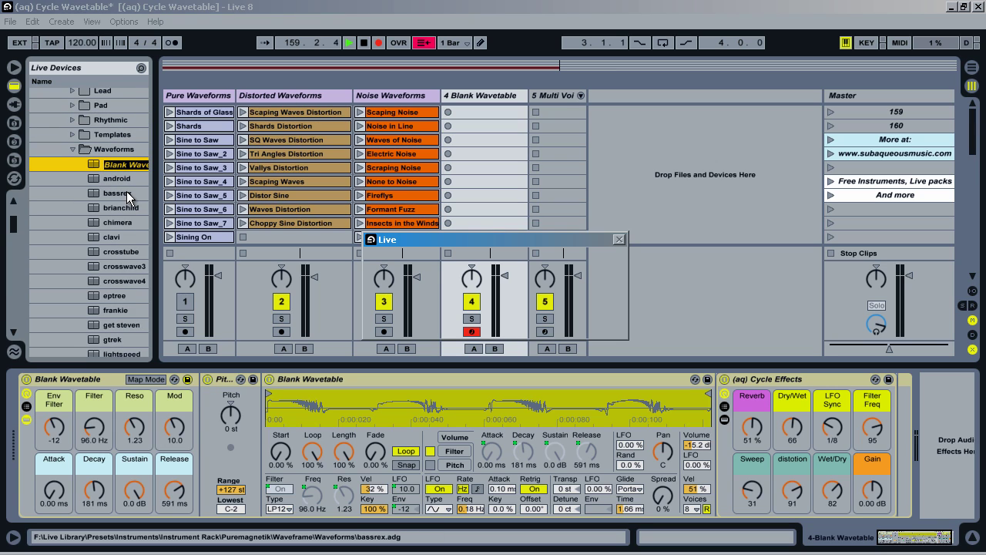
click(126, 193)
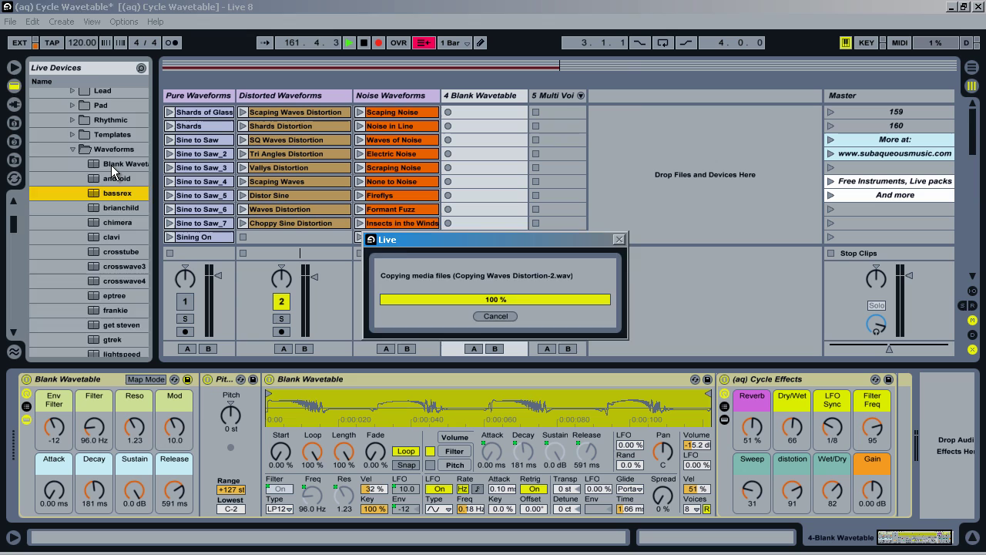
Step: Drag the Blank Wavetable preset from Live Devices to create new track 6
click(13, 87)
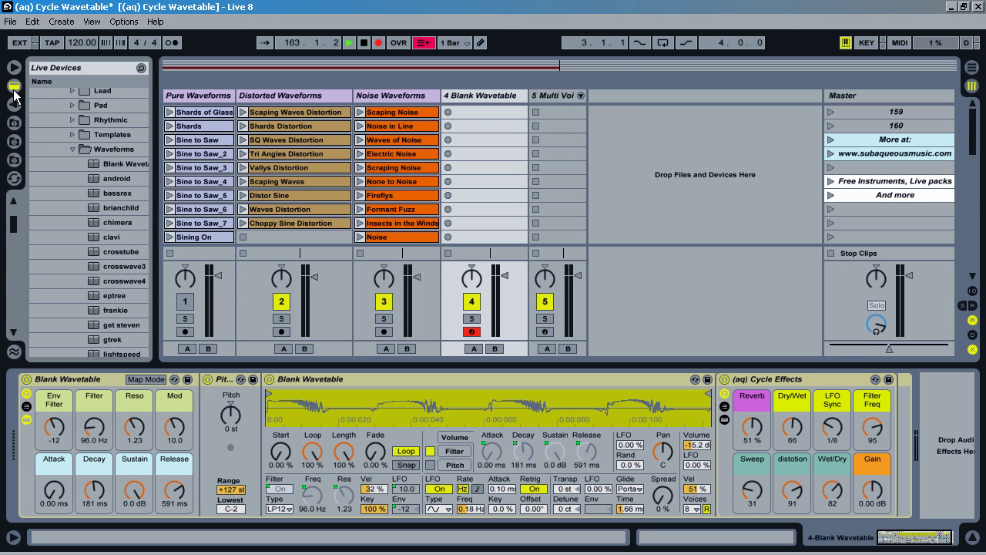
scroll(78, 200, up, 3)
click(108, 219)
drag(514, 197, 603, 152)
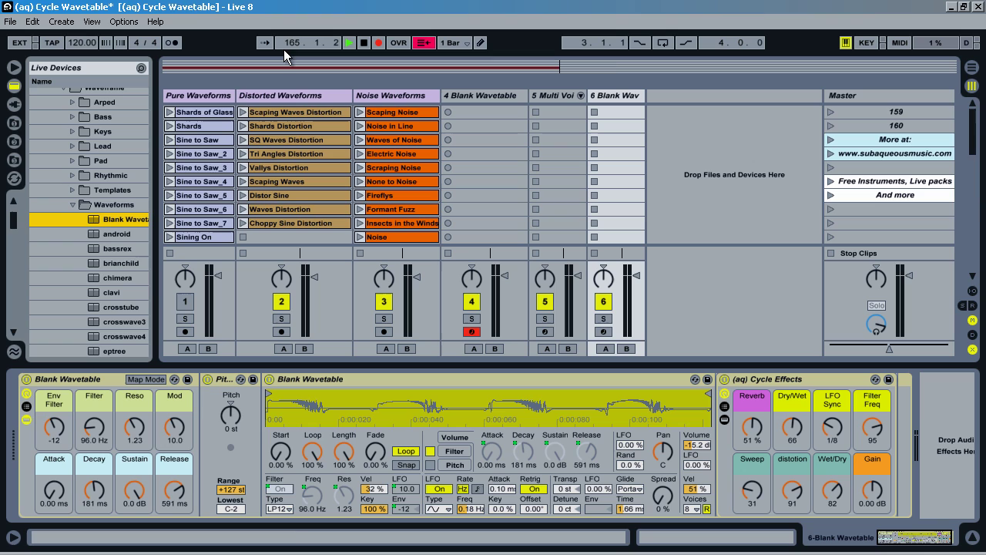
scroll(55, 196, up, 3)
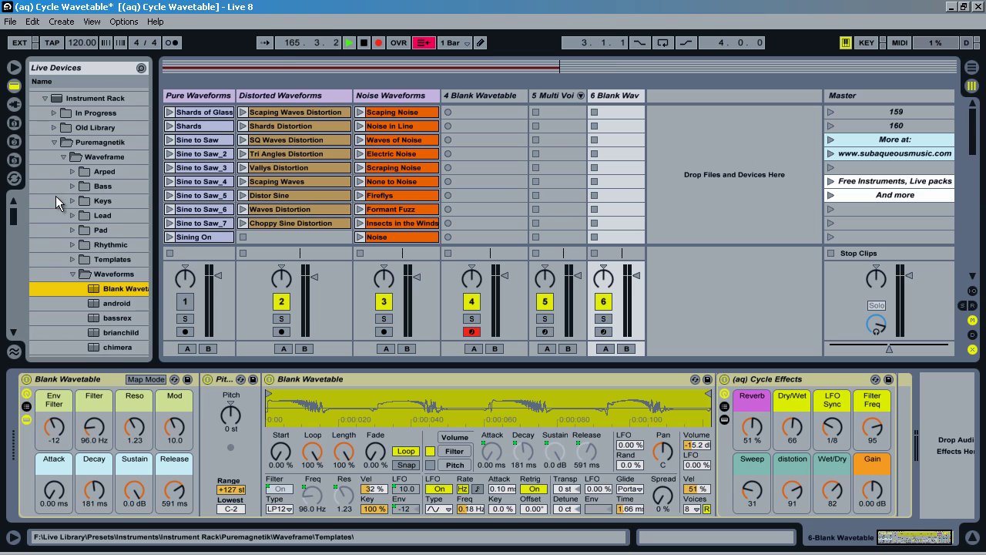
Step: Expand the Cycle Wavetable project set in the file browser and widen the browser panel
click(13, 141)
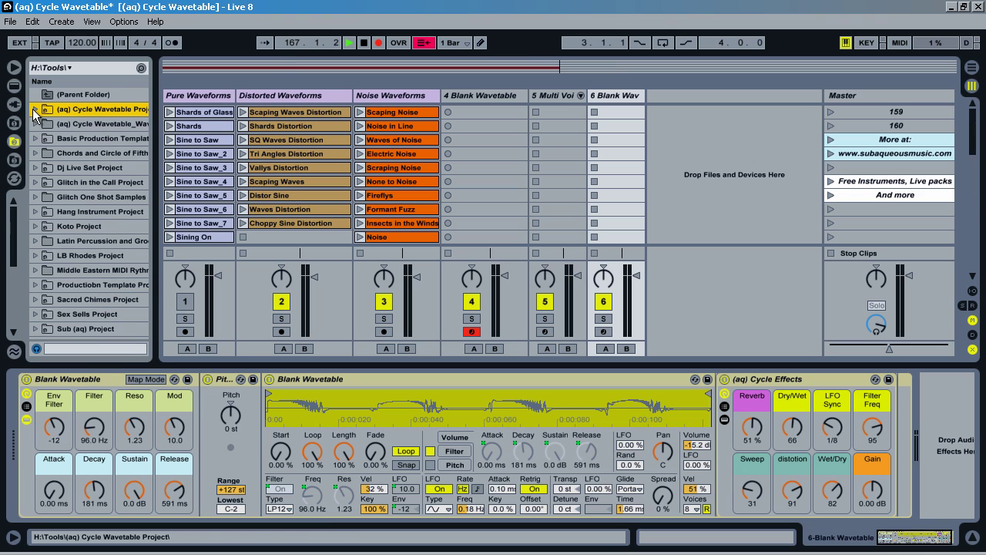
click(36, 109)
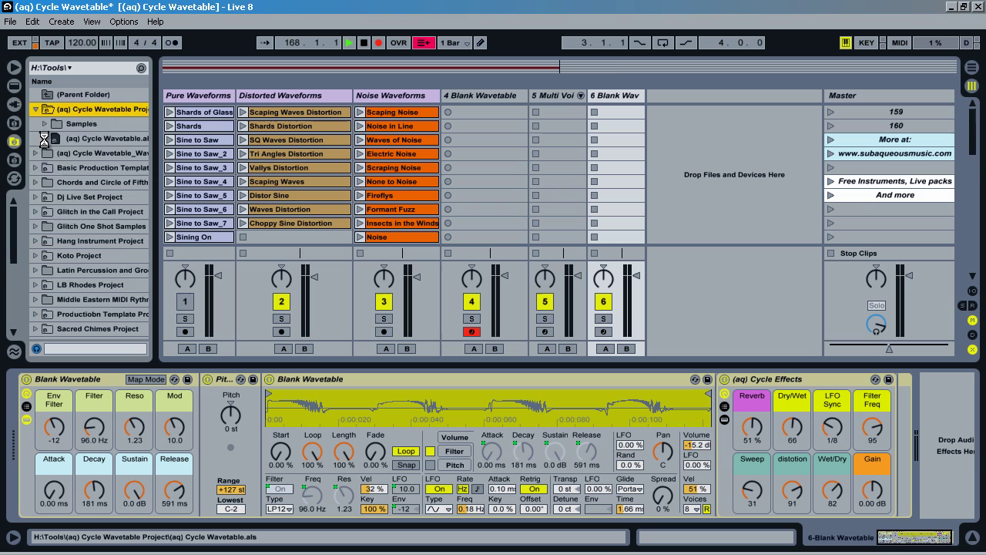
click(45, 139)
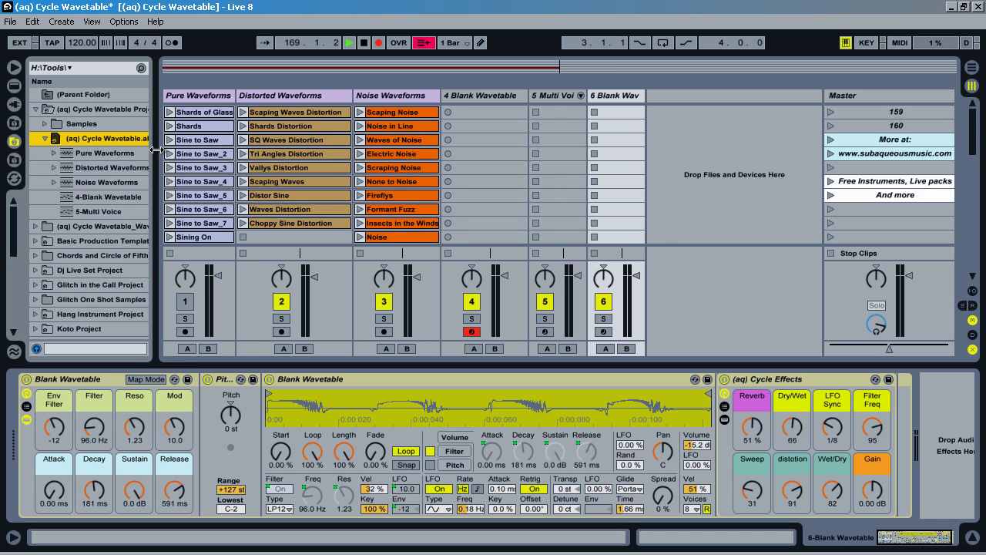
drag(157, 150, 188, 142)
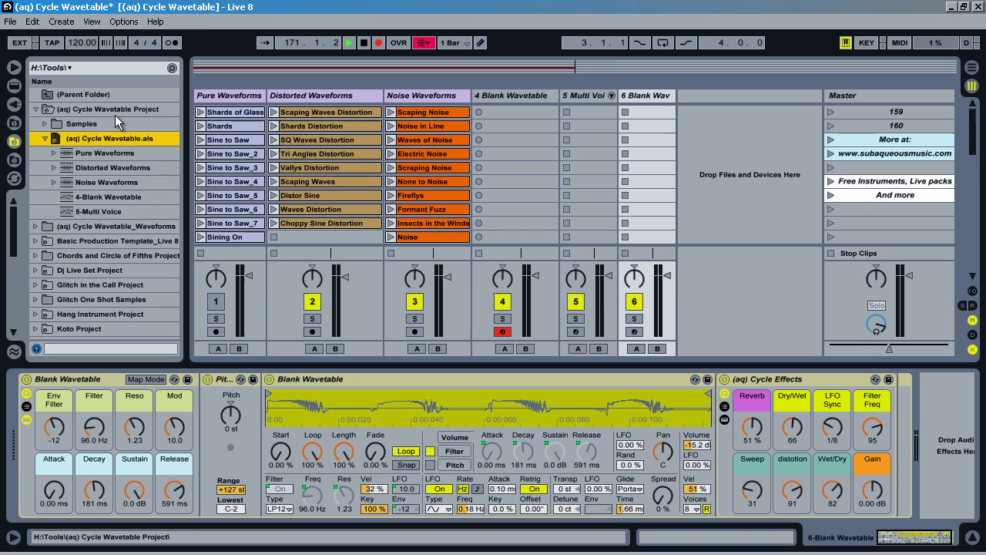
Step: Browse the waveform lists and load Scaping Waves Distortion into track 6's sampler
click(54, 153)
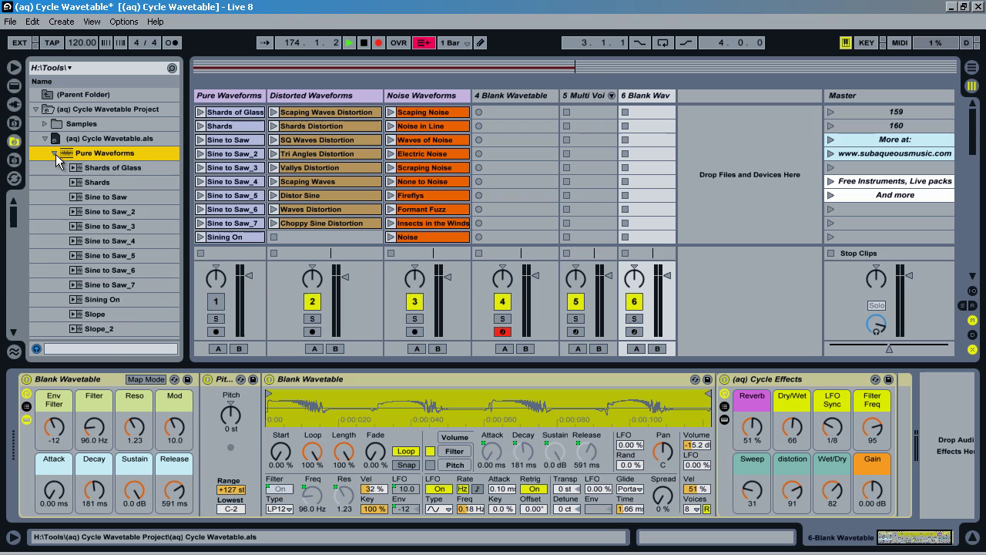
click(55, 154)
click(56, 169)
click(56, 169)
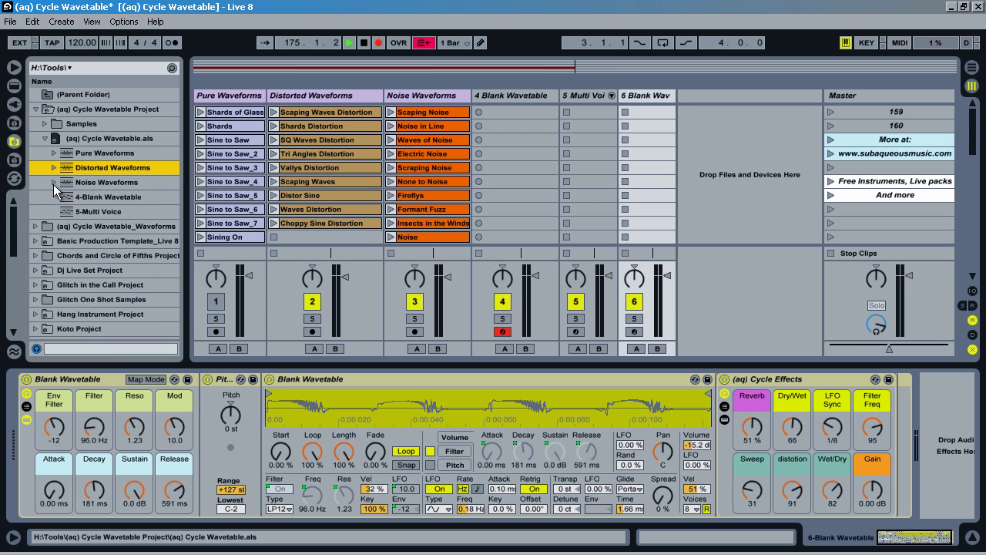
click(55, 182)
click(55, 181)
click(53, 168)
click(130, 182)
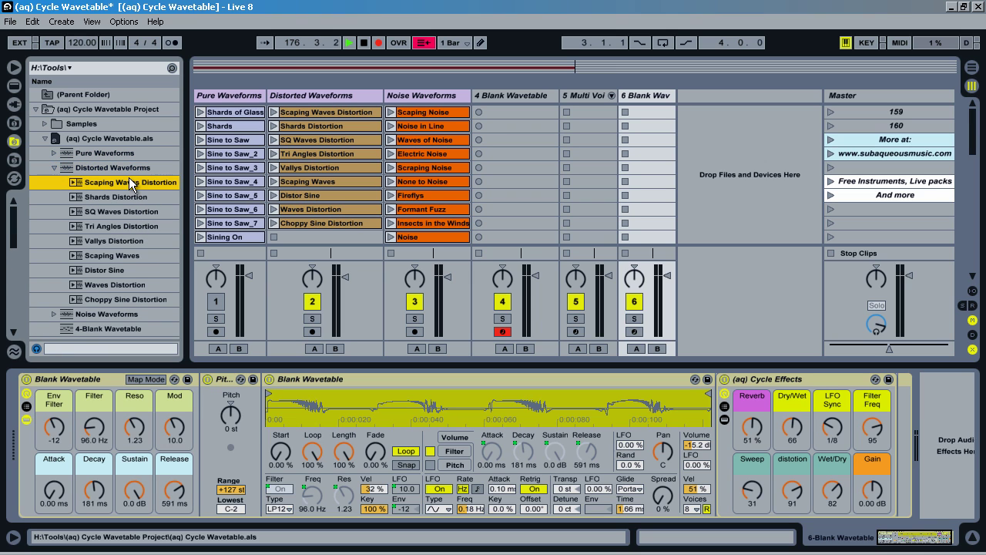
drag(128, 178, 464, 416)
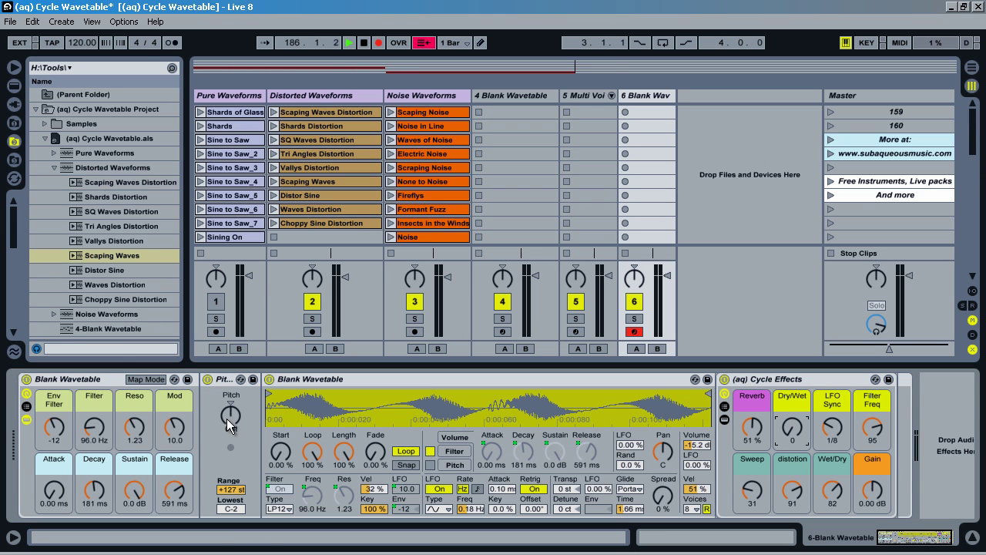